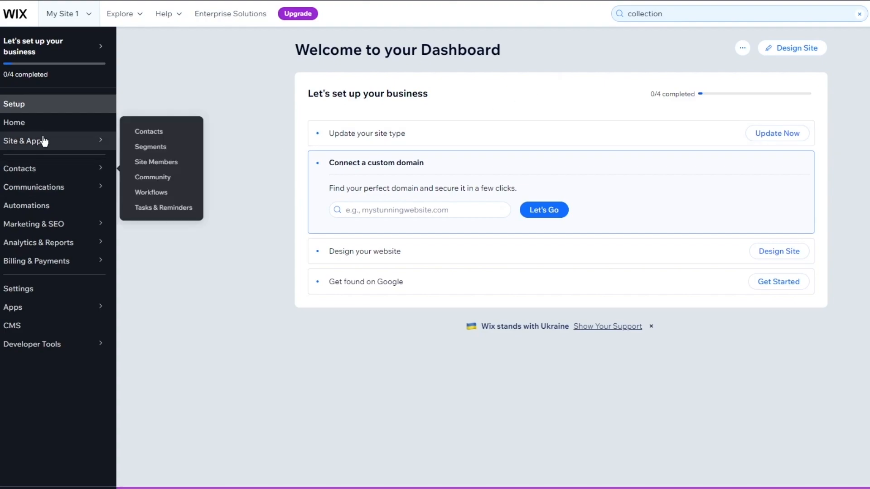
{"action": "mouse_move", "coordinate": [54, 168]}
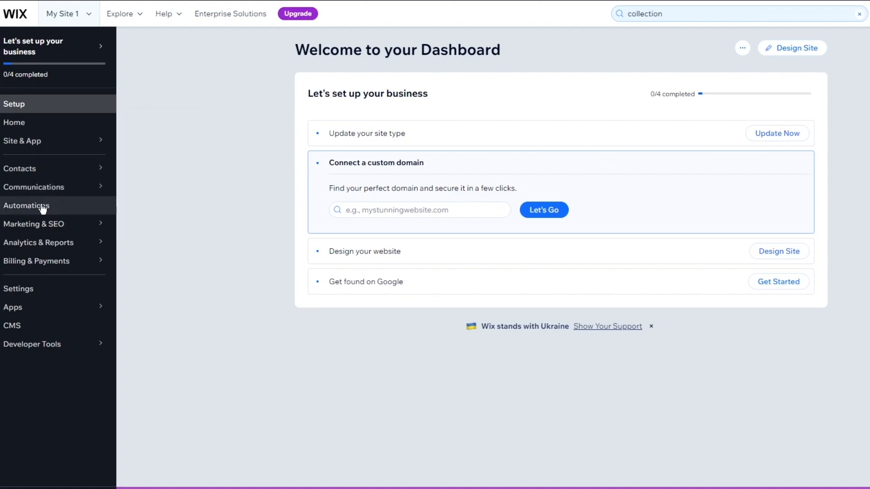
{"action": "mouse_move", "coordinate": [41, 223]}
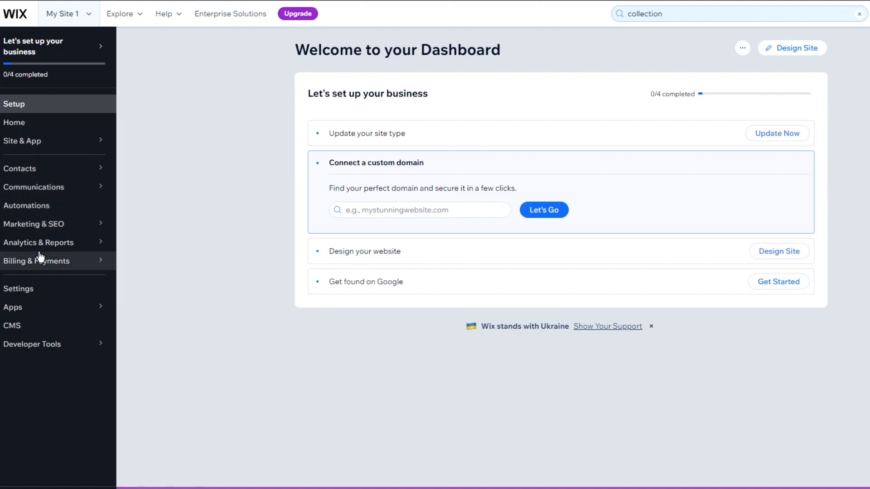
{"action": "mouse_move", "coordinate": [42, 250]}
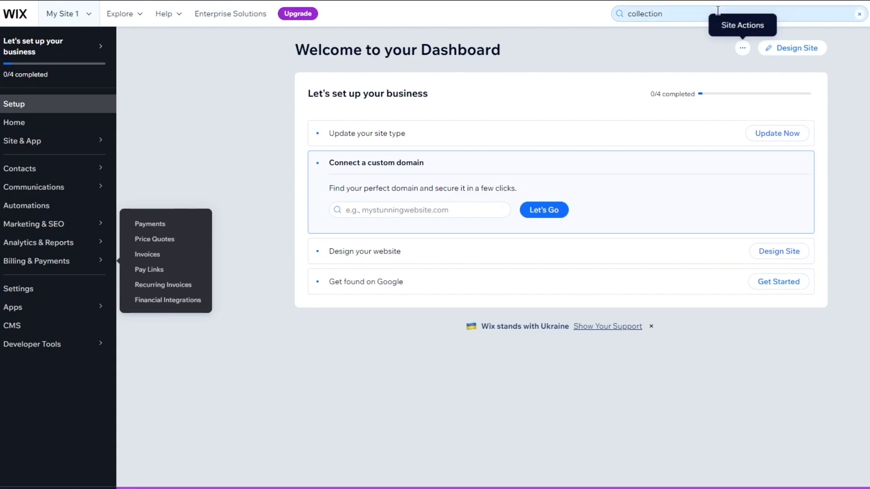
Open the site for designing and start a new Wix Portfolio project titled "Clothes".
{"action": "left_click", "coordinate": [786, 47]}
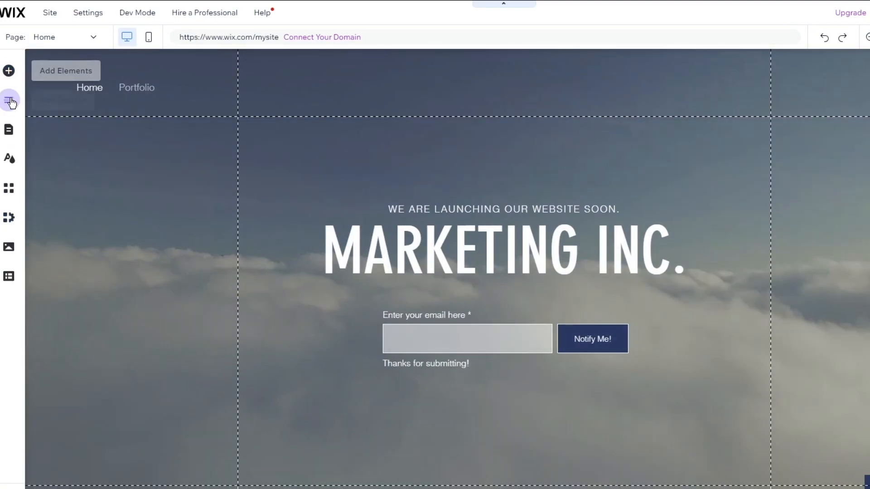
{"action": "left_click", "coordinate": [9, 218]}
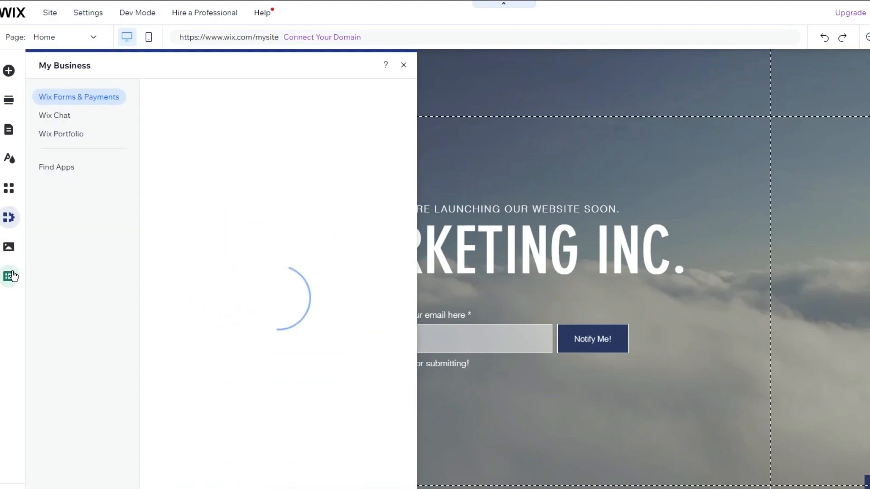
{"action": "left_click", "coordinate": [80, 135]}
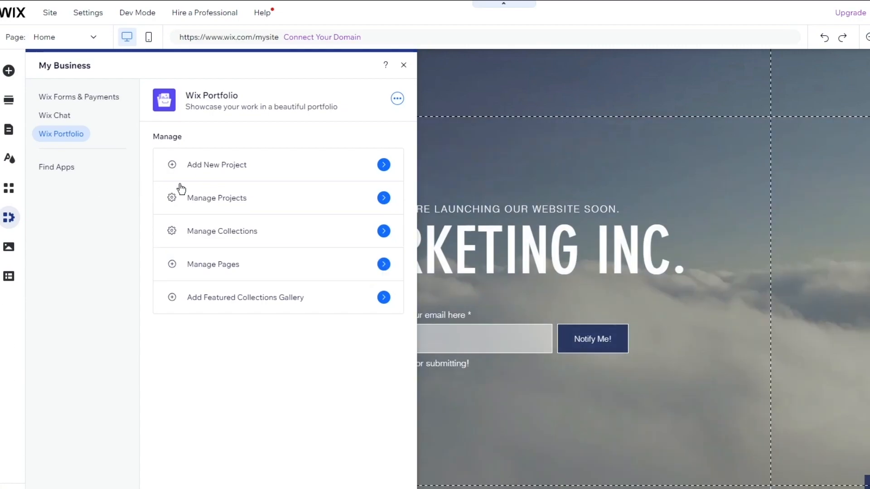
{"action": "left_click", "coordinate": [385, 167]}
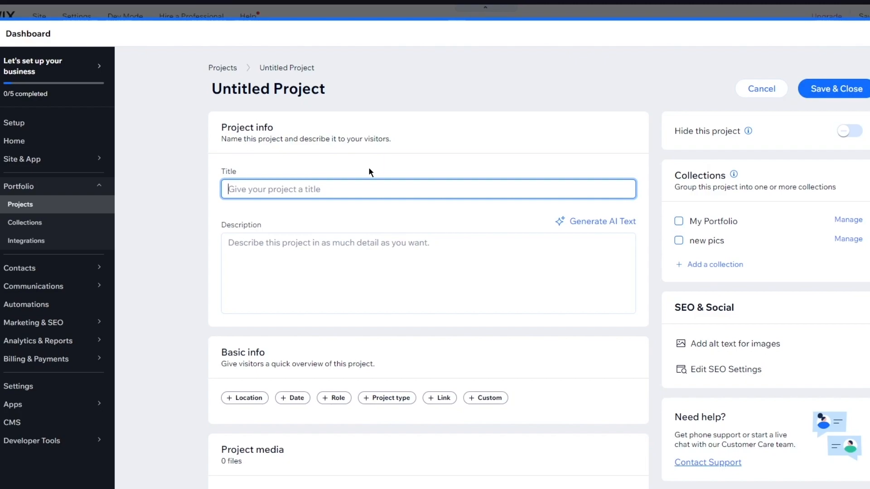
{"action": "type", "text": "Clothes"}
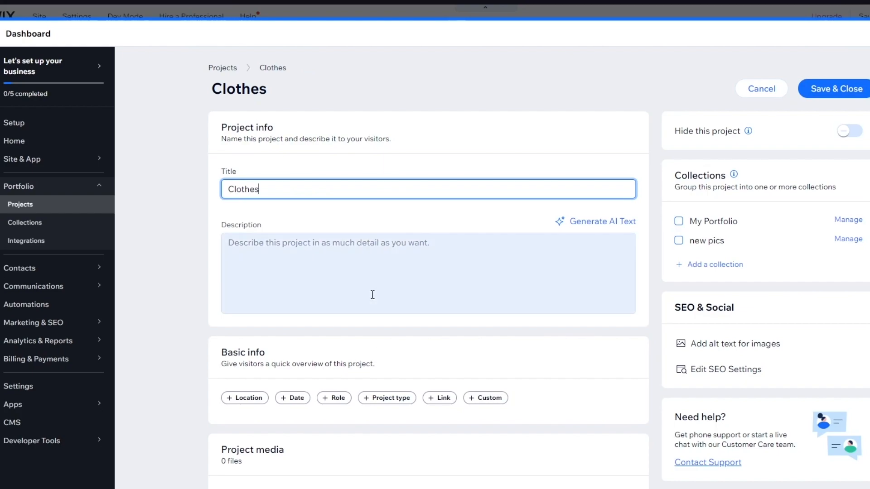
Upload pngwing.com images 5 to 8, the clark-street-mercantile-P3pI6xzo photo and four black sweater photos as project media, and save the project.
{"action": "scroll", "coordinate": [371, 295], "scroll_direction": "down", "scroll_amount": 5}
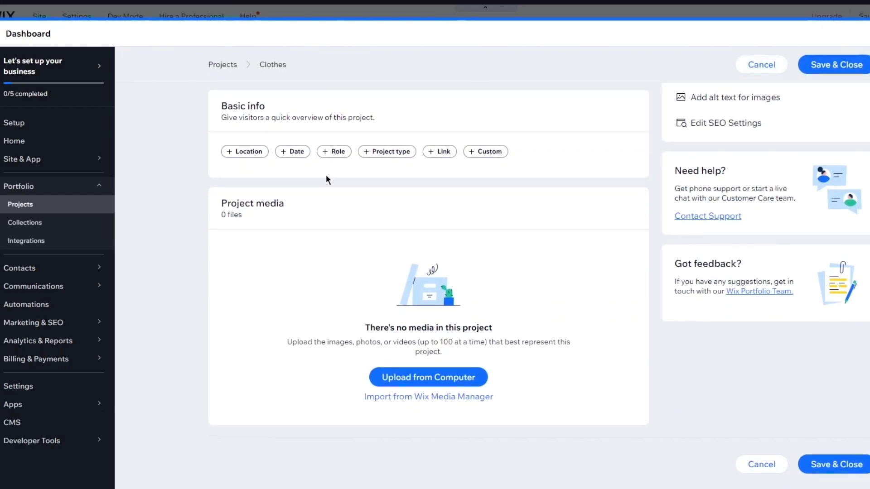
{"action": "scroll", "coordinate": [627, 253], "scroll_direction": "up", "scroll_amount": 5}
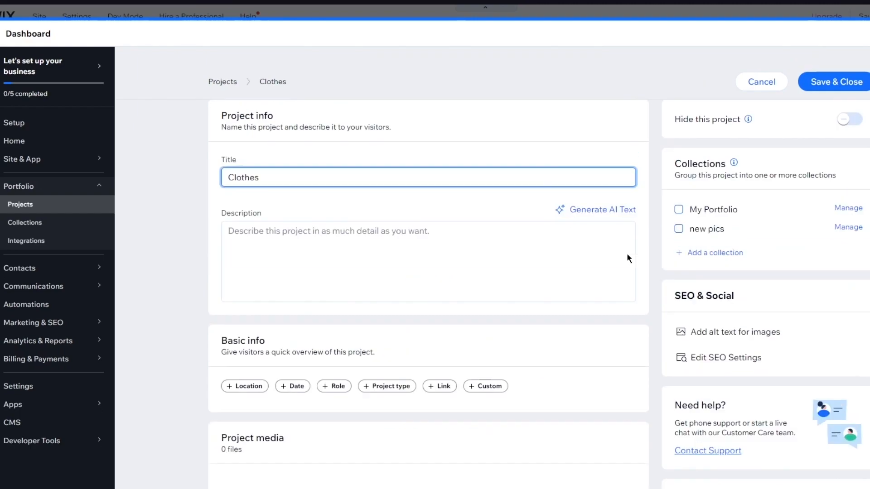
{"action": "scroll", "coordinate": [624, 219], "scroll_direction": "down", "scroll_amount": 5}
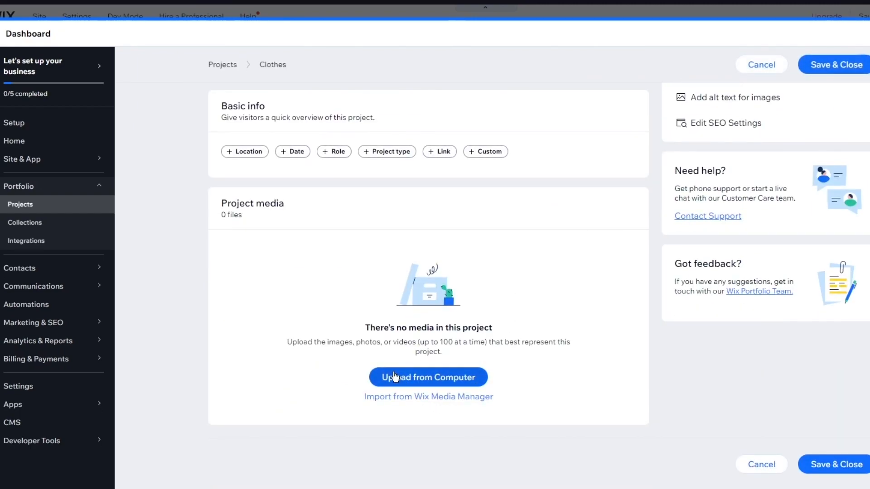
{"action": "left_click", "coordinate": [407, 377]}
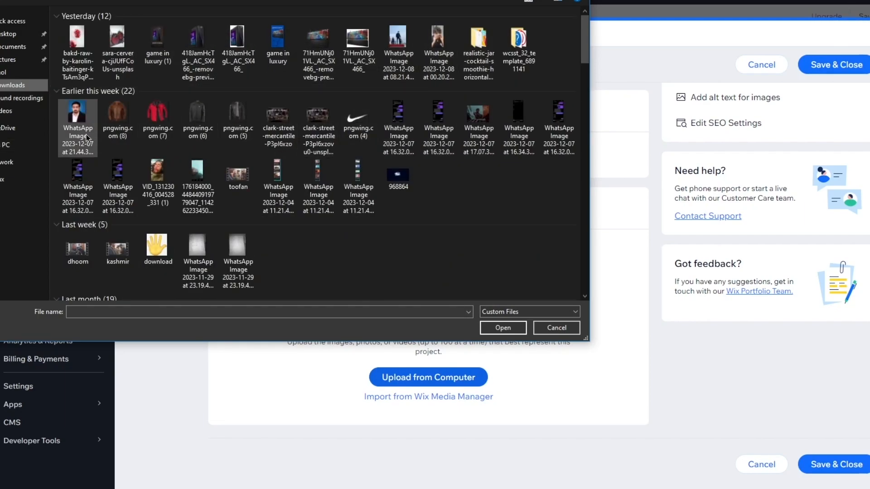
{"action": "left_click_drag", "start_coordinate": [111, 146], "coordinate": [230, 127]}
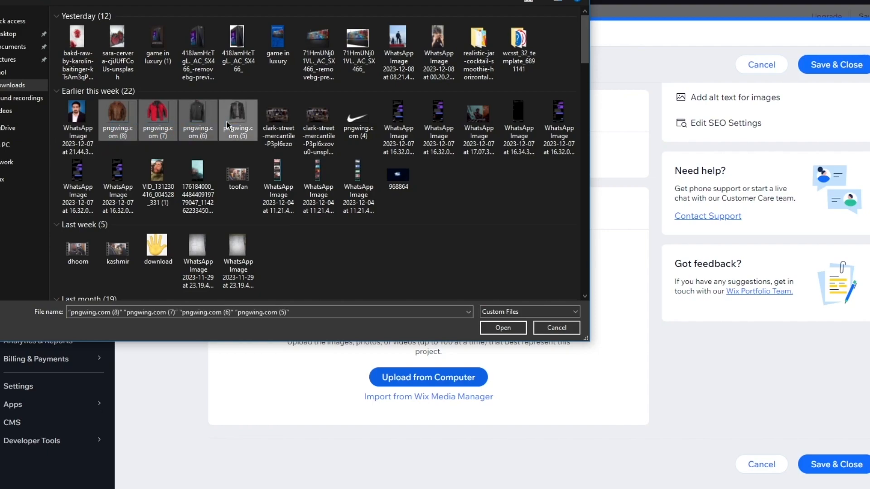
{"action": "left_click", "coordinate": [283, 123], "text": "ctrl"}
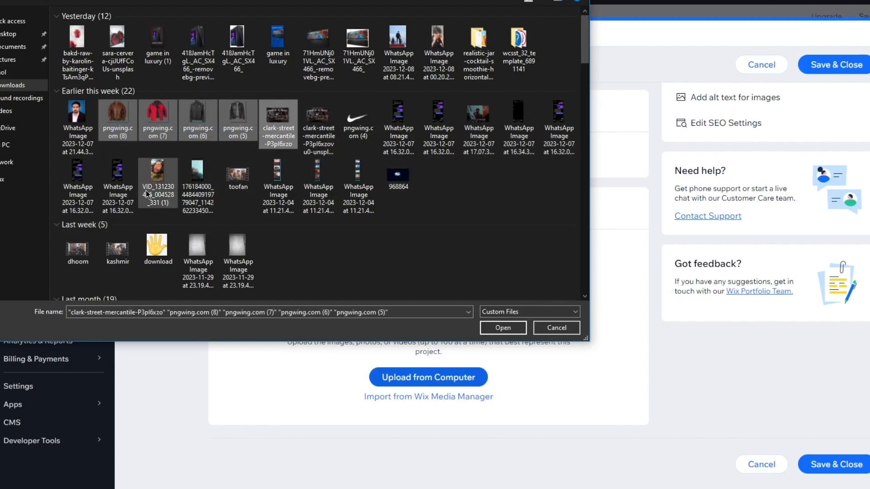
{"action": "scroll", "coordinate": [312, 186], "scroll_direction": "down", "scroll_amount": 5}
{"action": "scroll", "coordinate": [310, 186], "scroll_direction": "up", "scroll_amount": 5}
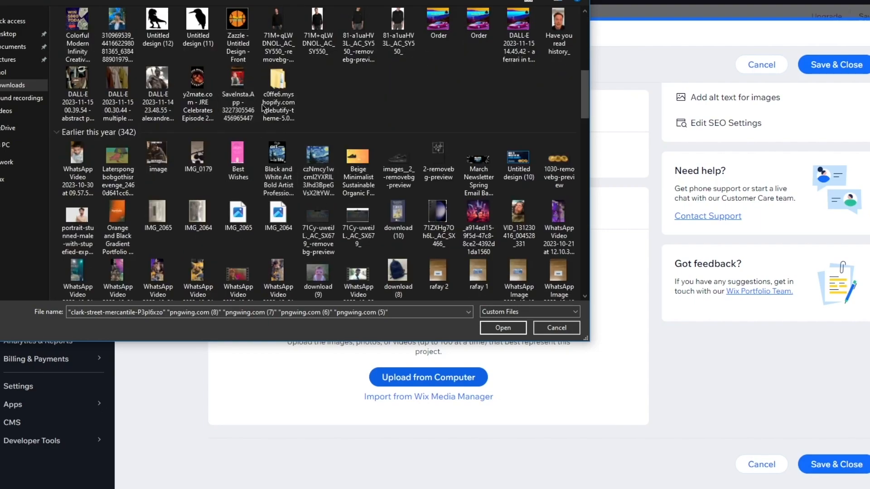
{"action": "left_click", "coordinate": [277, 119], "text": "ctrl"}
{"action": "left_click", "coordinate": [318, 118], "text": "ctrl"}
{"action": "left_click", "coordinate": [357, 117], "text": "ctrl"}
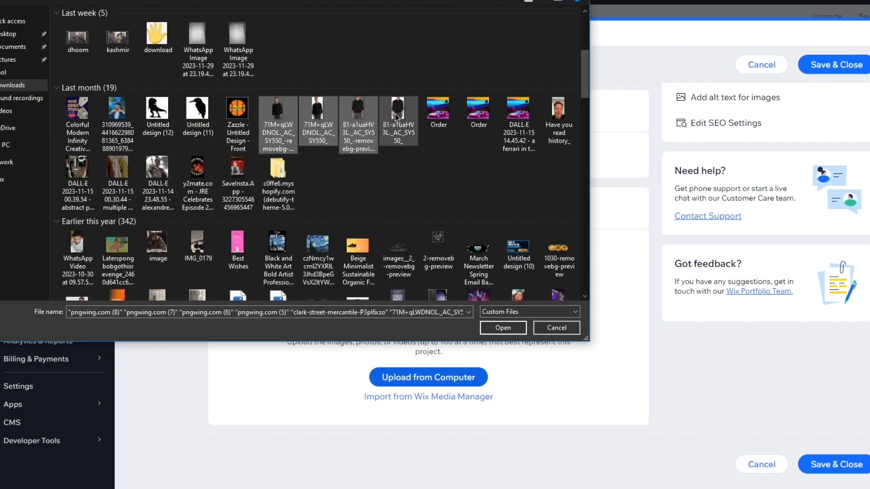
{"action": "left_click", "coordinate": [390, 114], "text": "ctrl"}
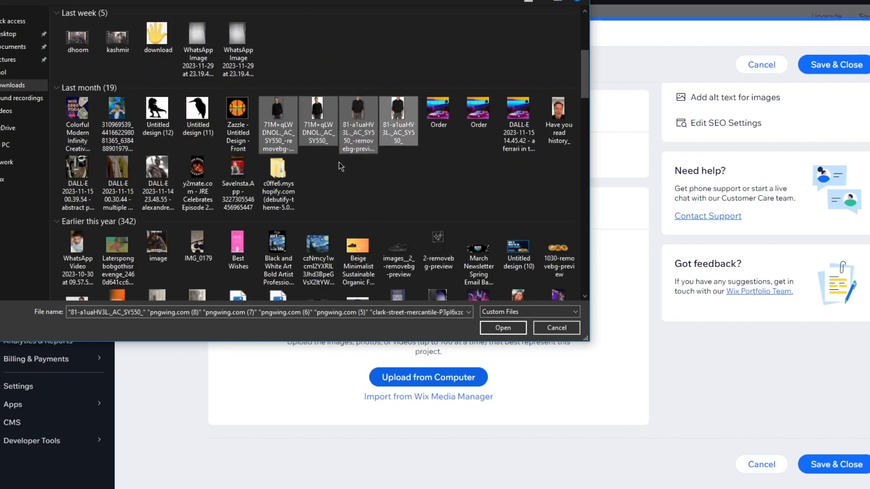
{"action": "left_click", "coordinate": [495, 325]}
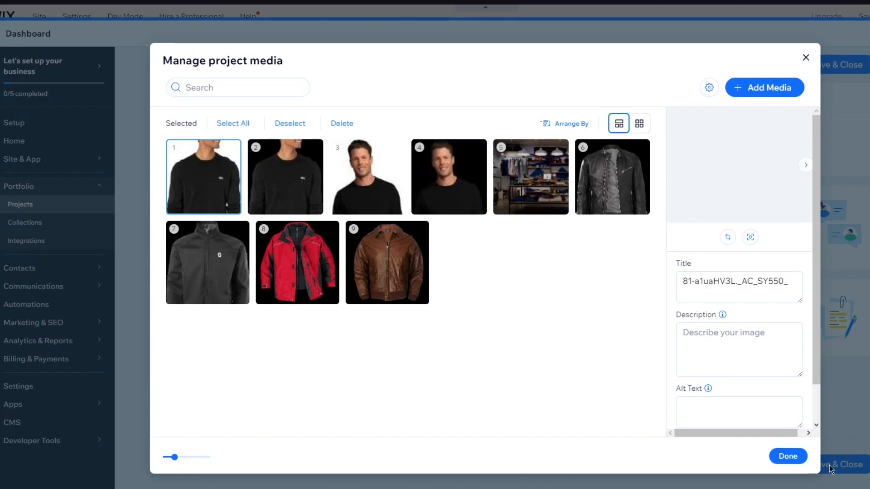
{"action": "left_click", "coordinate": [791, 458]}
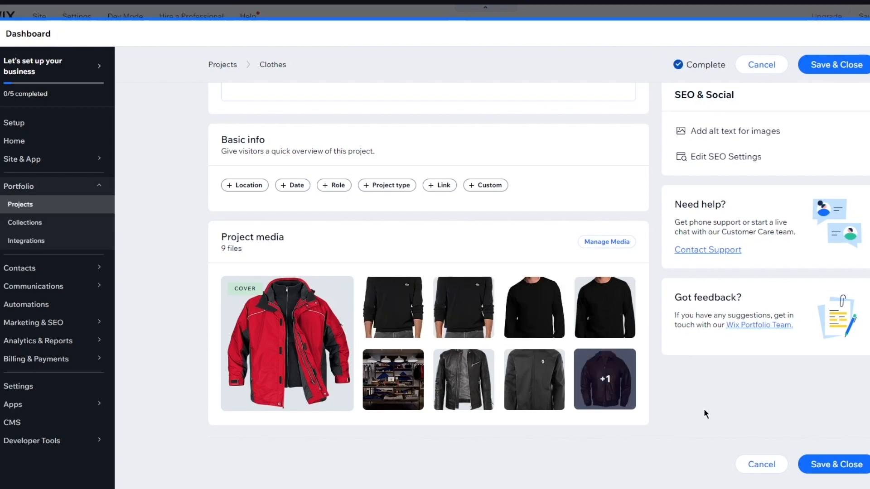
{"action": "left_click", "coordinate": [817, 471]}
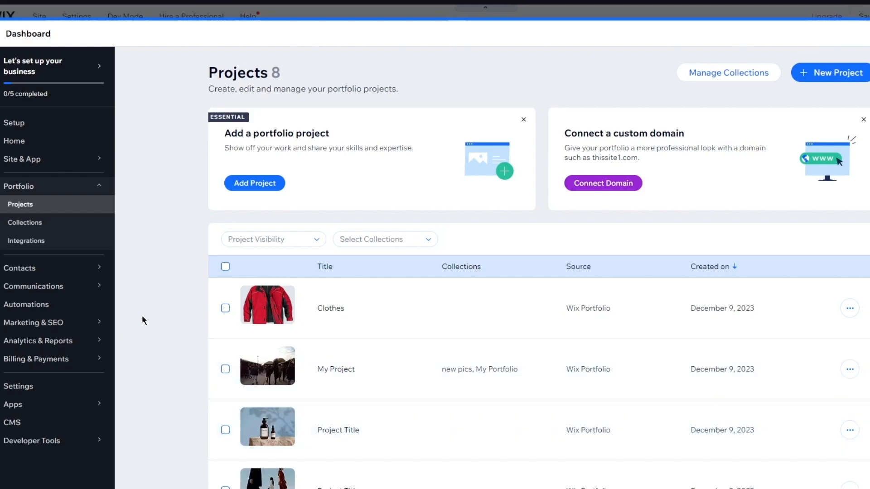
Open the Clothes project from the projects list, review its details and media, and leave without editing.
{"action": "scroll", "coordinate": [204, 294], "scroll_direction": "down", "scroll_amount": 6}
{"action": "scroll", "coordinate": [228, 289], "scroll_direction": "up", "scroll_amount": 6}
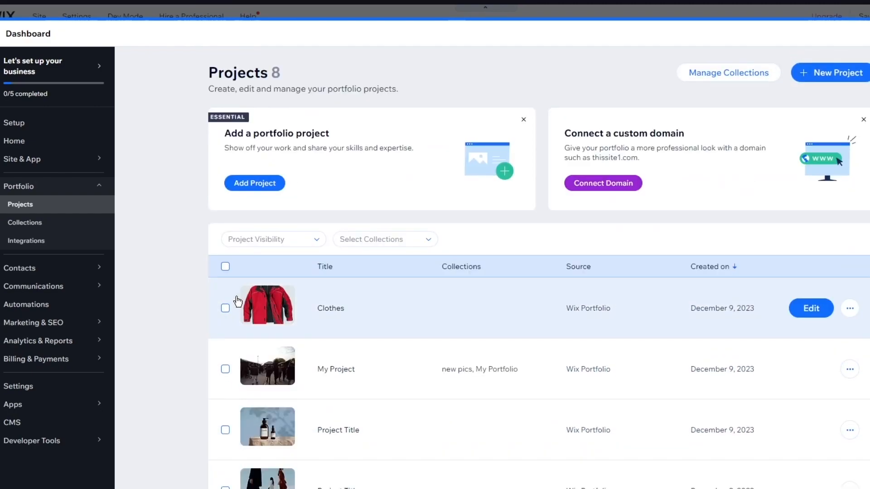
{"action": "left_click", "coordinate": [225, 308]}
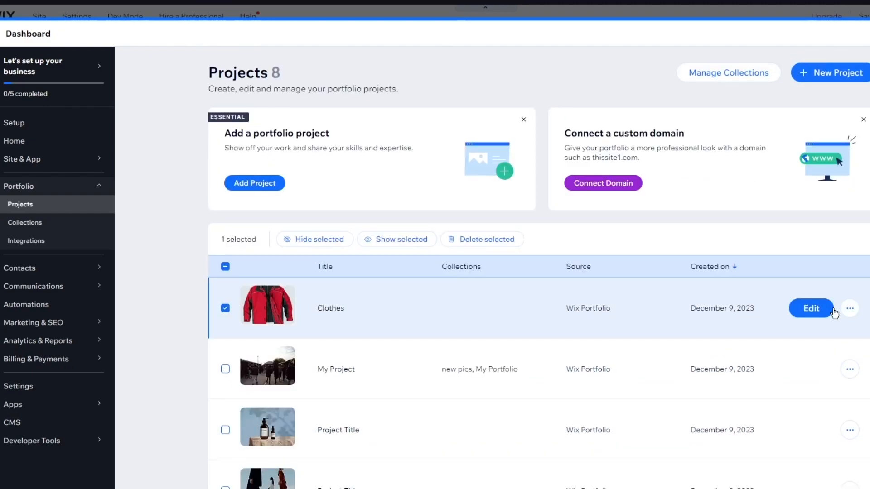
{"action": "left_click", "coordinate": [818, 312]}
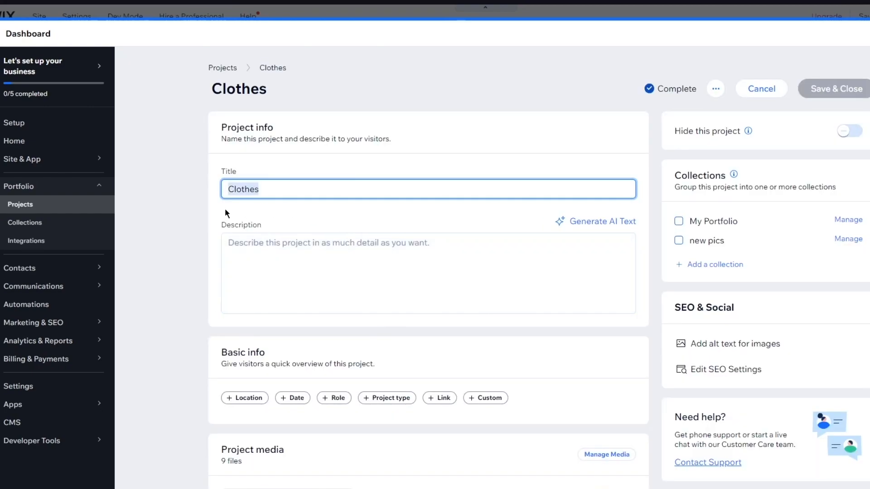
{"action": "scroll", "coordinate": [263, 217], "scroll_direction": "down", "scroll_amount": 5}
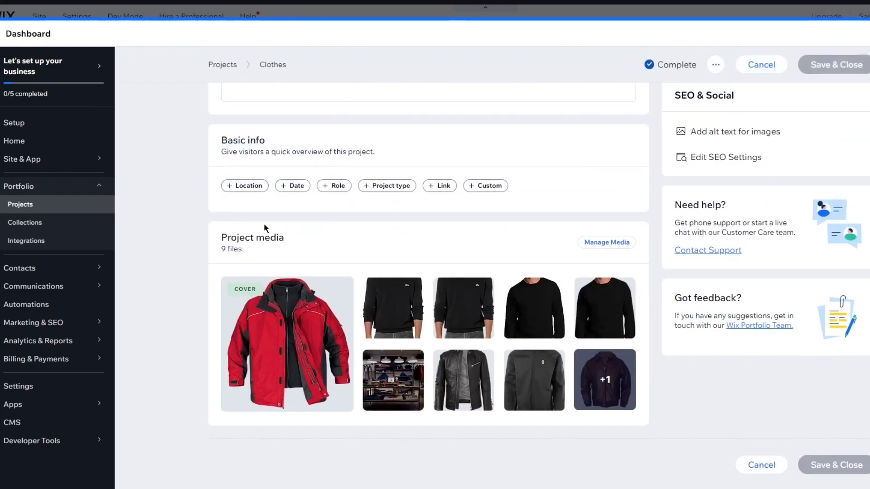
{"action": "left_click", "coordinate": [766, 465]}
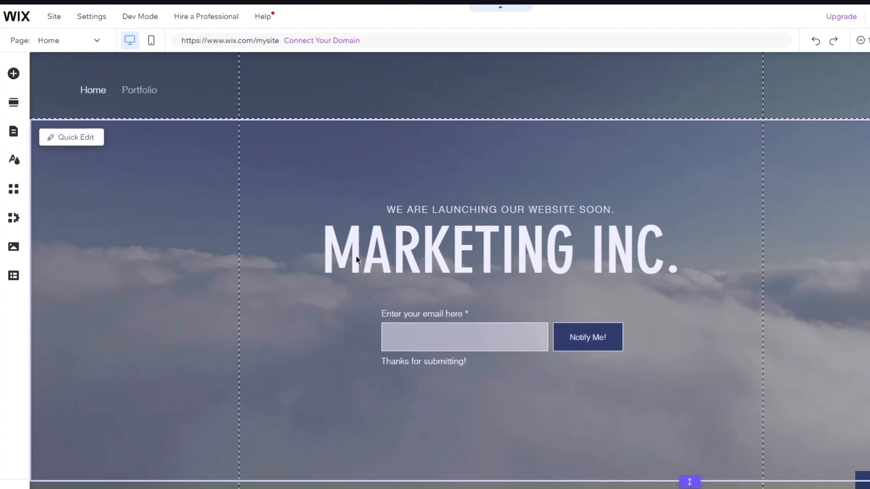
Open the Portfolio page in the site editor through the header menu's page list.
{"action": "left_click", "coordinate": [126, 89]}
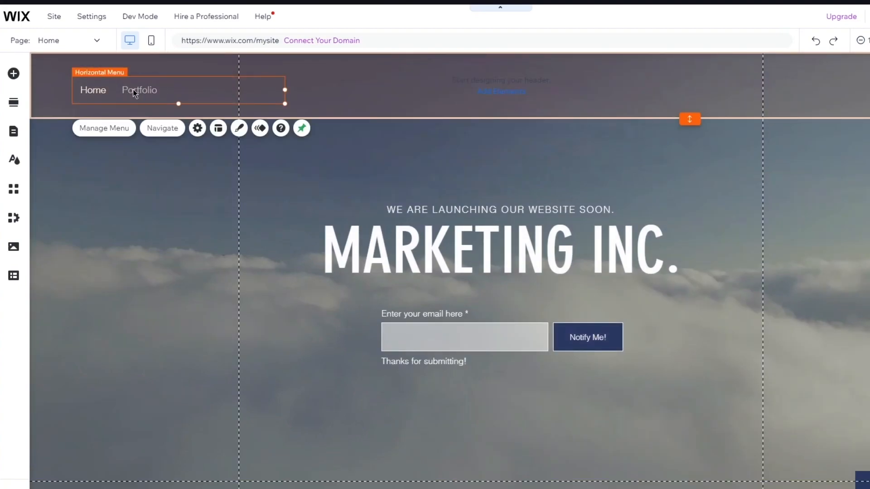
{"action": "double_click", "coordinate": [133, 88]}
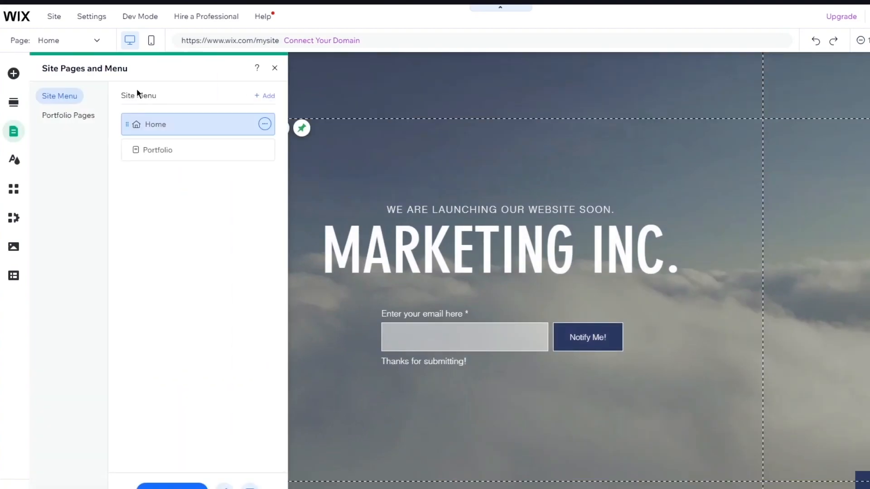
{"action": "left_click", "coordinate": [164, 150]}
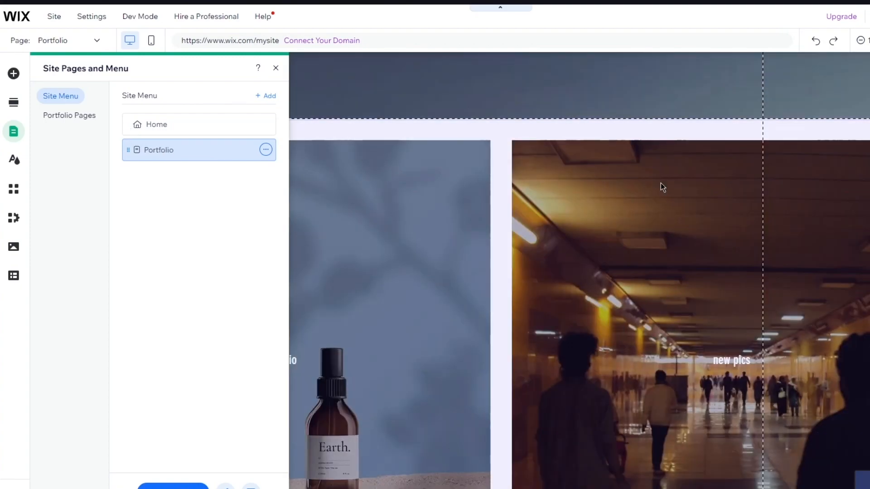
{"action": "left_click", "coordinate": [661, 183]}
{"action": "scroll", "coordinate": [709, 274], "scroll_direction": "down", "scroll_amount": 3}
{"action": "scroll", "coordinate": [761, 250], "scroll_direction": "up", "scroll_amount": 3}
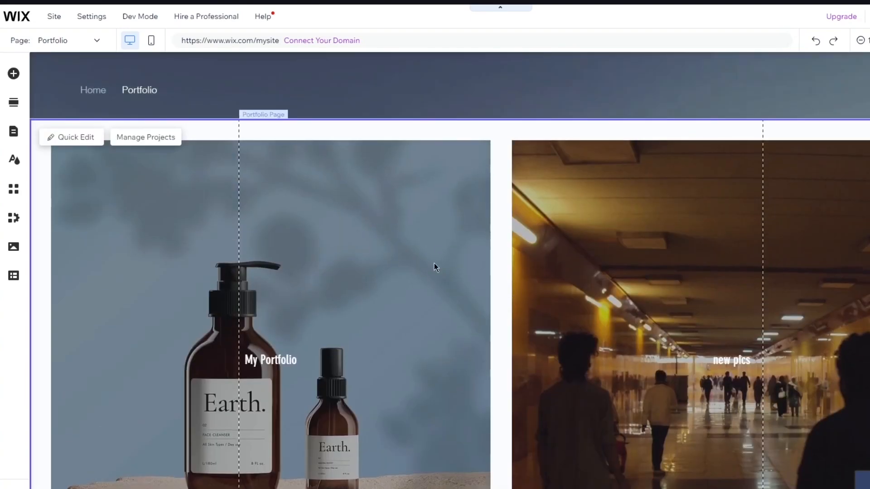
Select the collections gallery on the Portfolio page and view its layout options.
{"action": "scroll", "coordinate": [502, 266], "scroll_direction": "down", "scroll_amount": 3}
{"action": "left_click", "coordinate": [697, 222]}
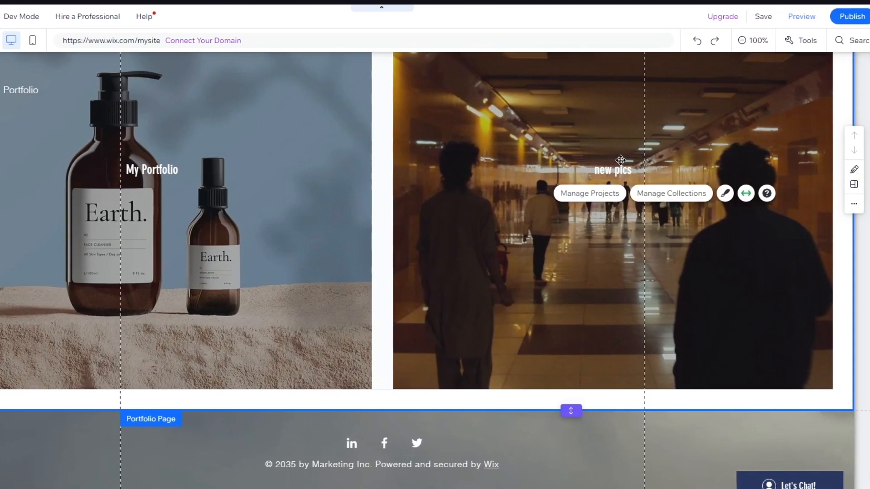
{"action": "left_click", "coordinate": [675, 180]}
{"action": "left_click", "coordinate": [680, 135]}
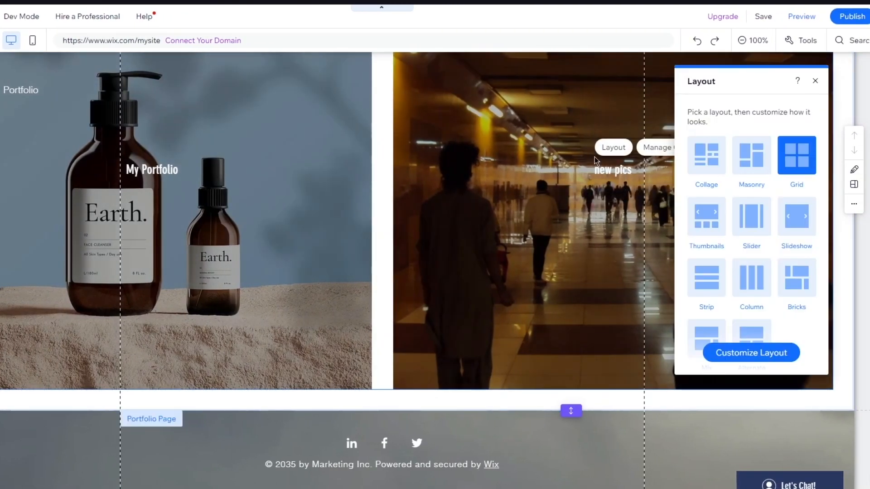
Preview the site and open My Project from the "new pics" collection on the Portfolio page.
{"action": "left_click", "coordinate": [793, 11]}
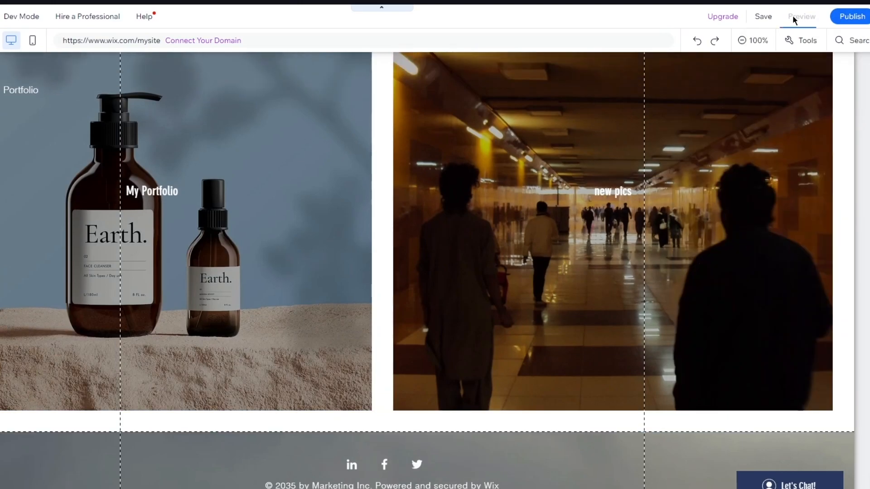
{"action": "scroll", "coordinate": [517, 238], "scroll_direction": "down", "scroll_amount": 4}
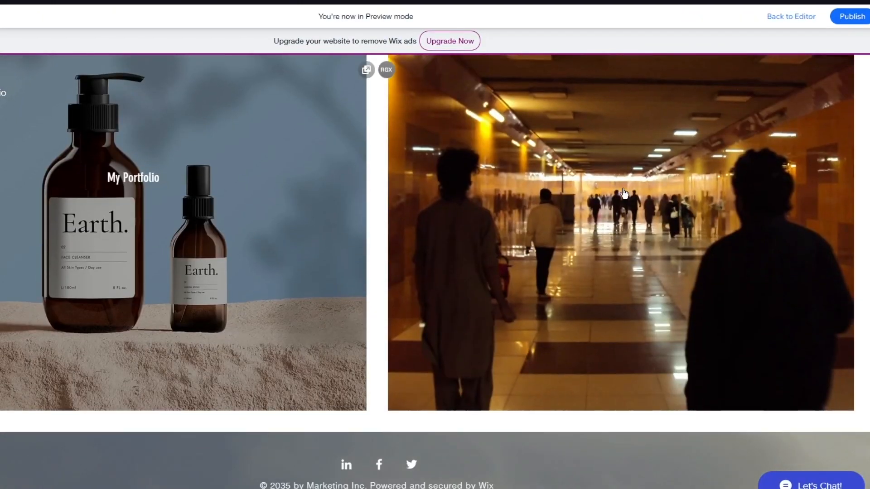
{"action": "scroll", "coordinate": [623, 193], "scroll_direction": "up", "scroll_amount": 4}
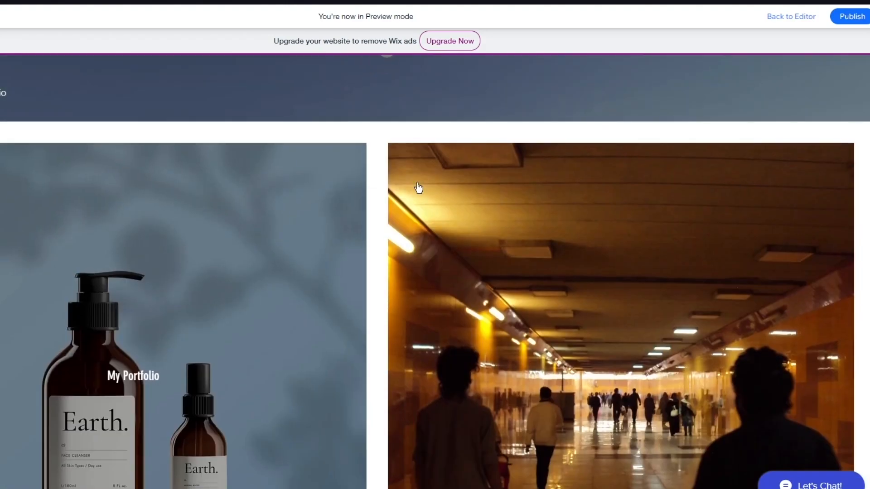
{"action": "left_click", "coordinate": [426, 181]}
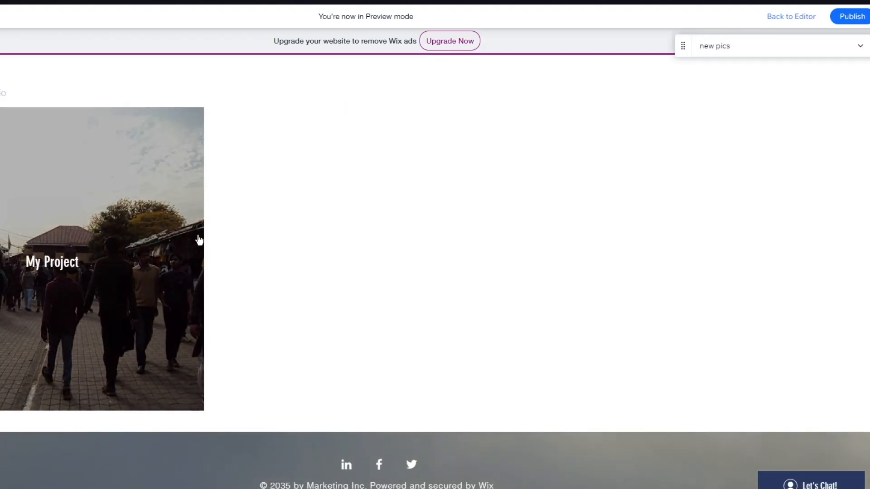
{"action": "left_click", "coordinate": [198, 221]}
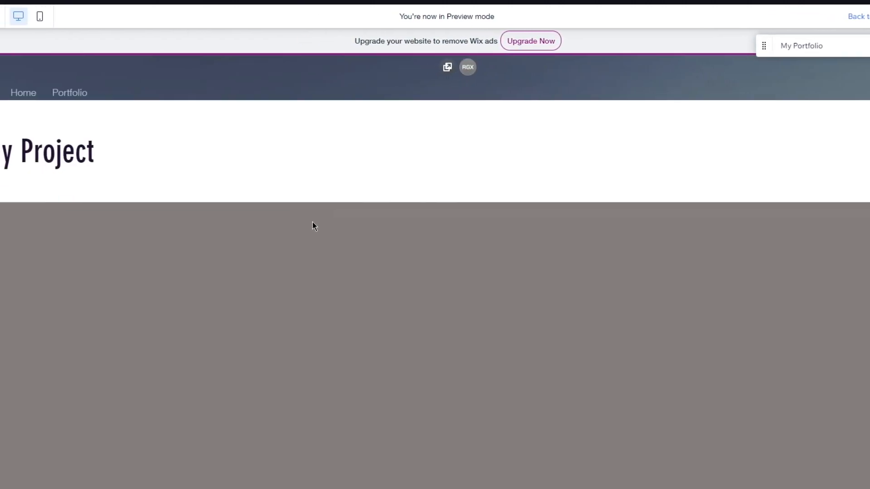
Examine the title and images of My Project in the site preview and on its project page in the editor.
{"action": "scroll", "coordinate": [353, 232], "scroll_direction": "down", "scroll_amount": 15}
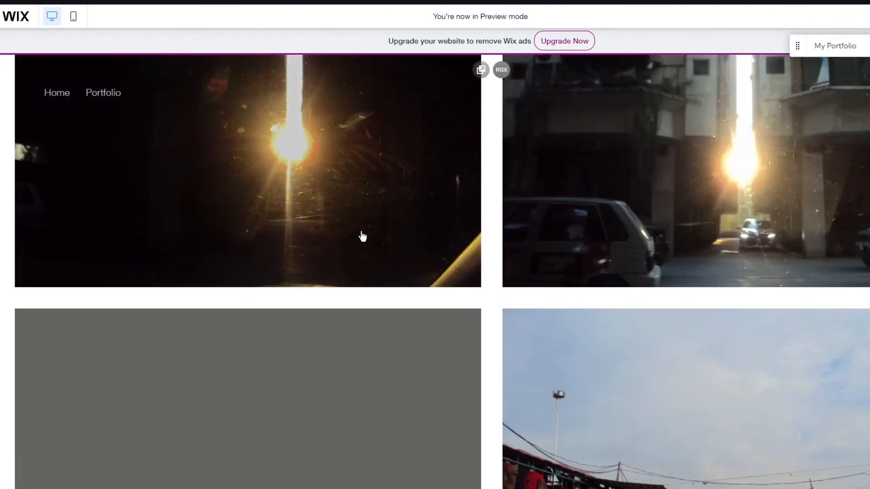
{"action": "scroll", "coordinate": [365, 222], "scroll_direction": "up", "scroll_amount": 15}
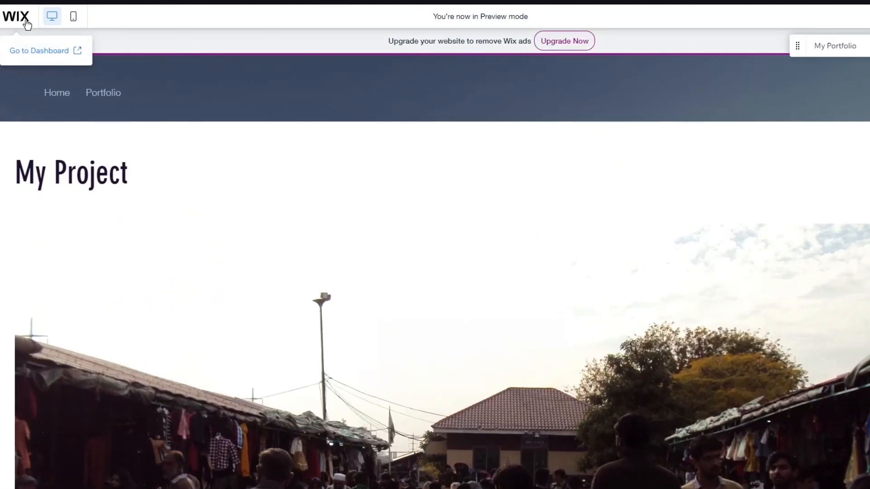
{"action": "scroll", "coordinate": [435, 271], "scroll_direction": "down", "scroll_amount": 4}
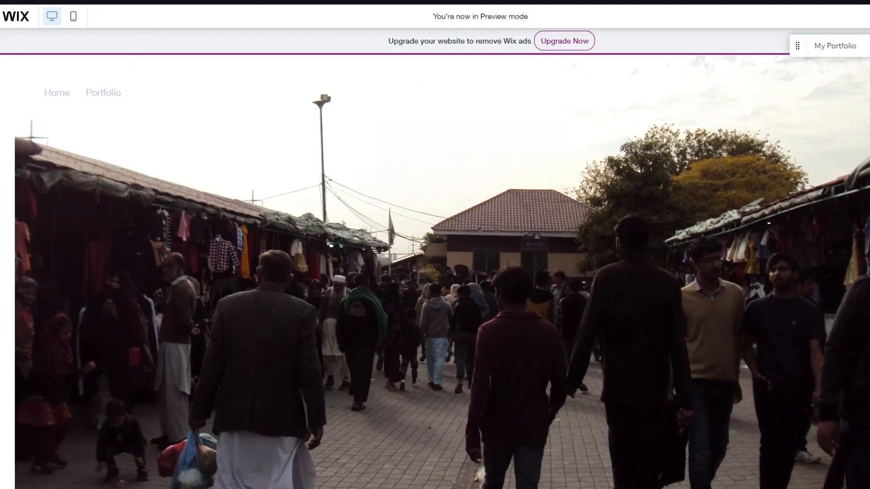
{"action": "scroll", "coordinate": [289, 81], "scroll_direction": "down", "scroll_amount": 1}
{"action": "scroll", "coordinate": [363, 158], "scroll_direction": "up", "scroll_amount": 5}
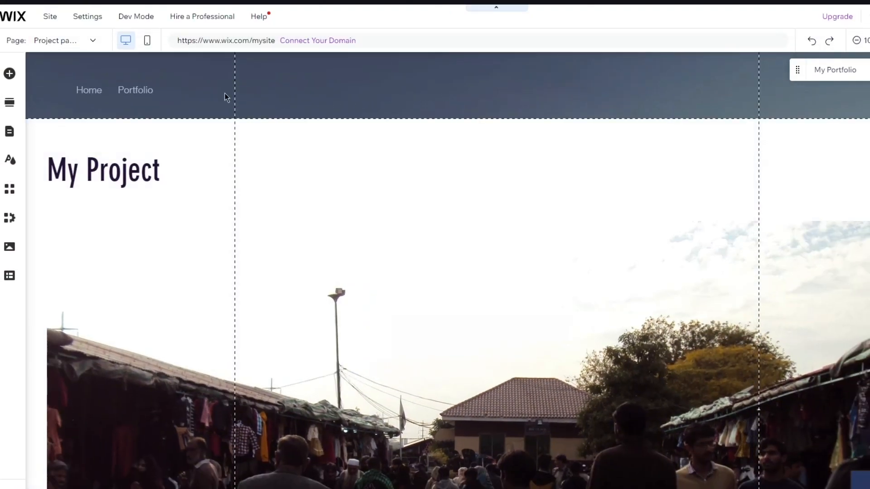
{"action": "scroll", "coordinate": [400, 164], "scroll_direction": "down", "scroll_amount": 15}
{"action": "scroll", "coordinate": [401, 164], "scroll_direction": "up", "scroll_amount": 15}
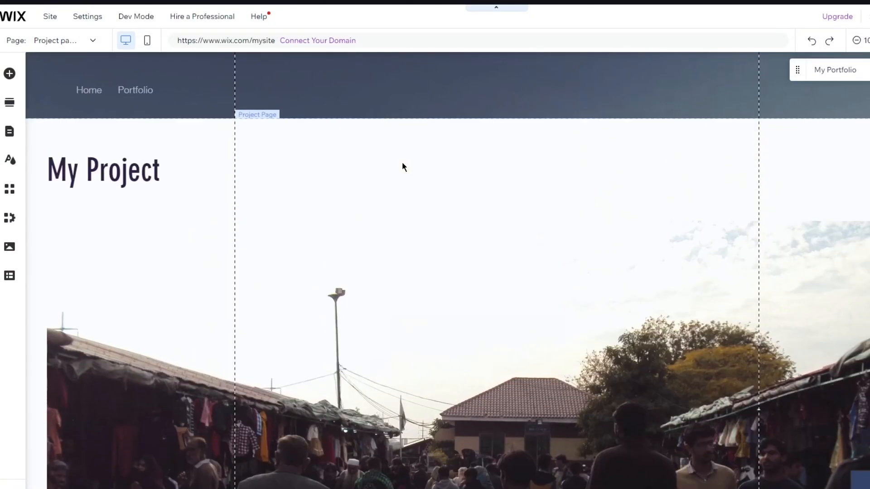
{"action": "scroll", "coordinate": [683, 217], "scroll_direction": "down", "scroll_amount": 4}
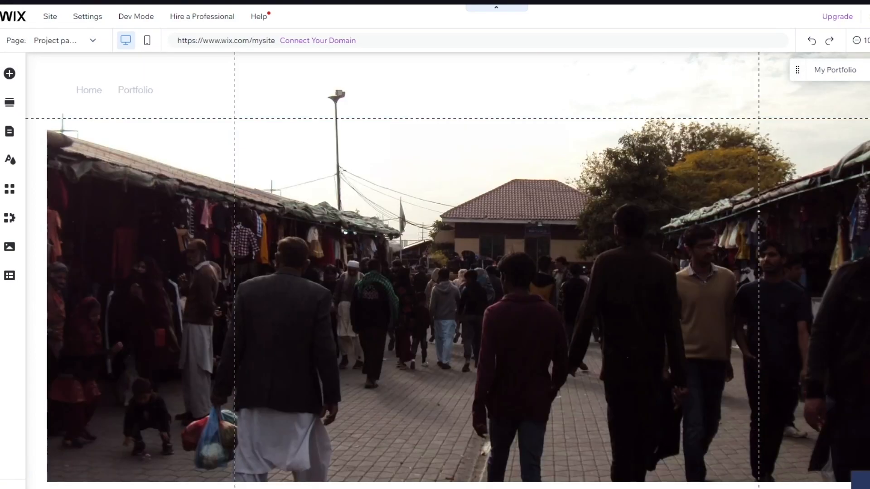
{"action": "scroll", "coordinate": [447, 270], "scroll_direction": "up", "scroll_amount": 4}
{"action": "scroll", "coordinate": [393, 222], "scroll_direction": "down", "scroll_amount": 8}
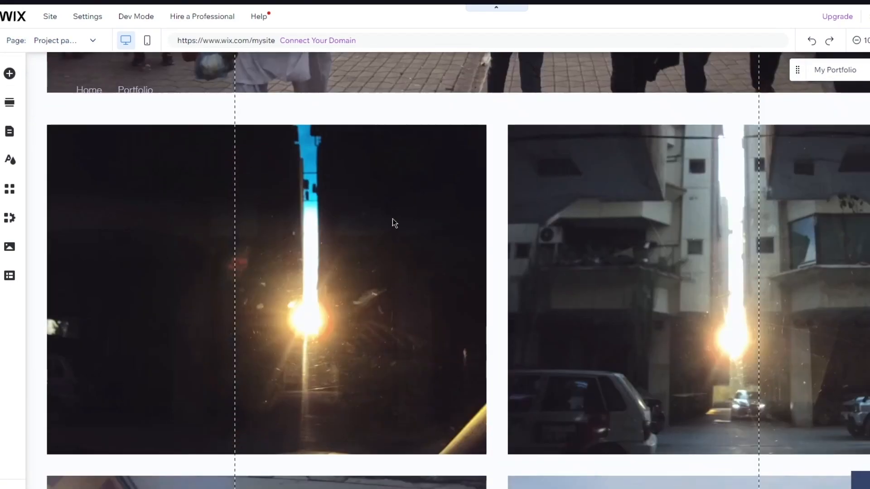
{"action": "scroll", "coordinate": [321, 127], "scroll_direction": "up", "scroll_amount": 8}
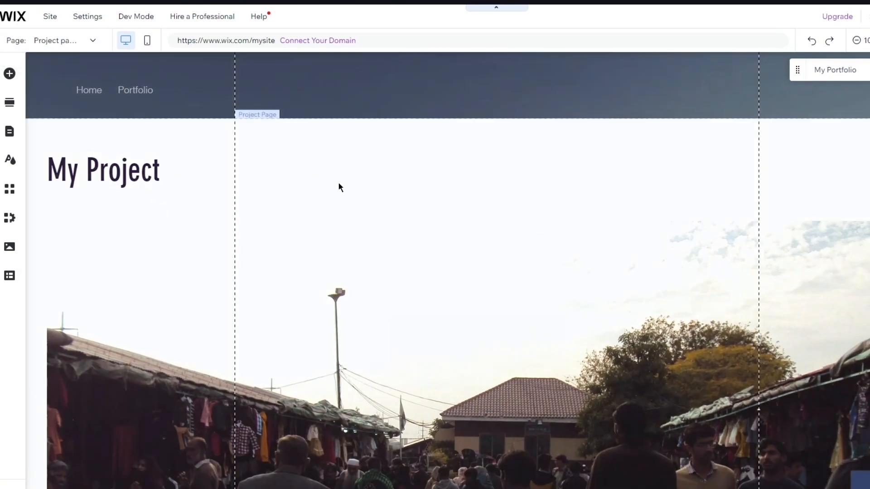
Browse the categories of elements that can be added to the site, including Menu & Anchor, Store and Payments.
{"action": "left_click", "coordinate": [9, 74]}
{"action": "left_click", "coordinate": [63, 223]}
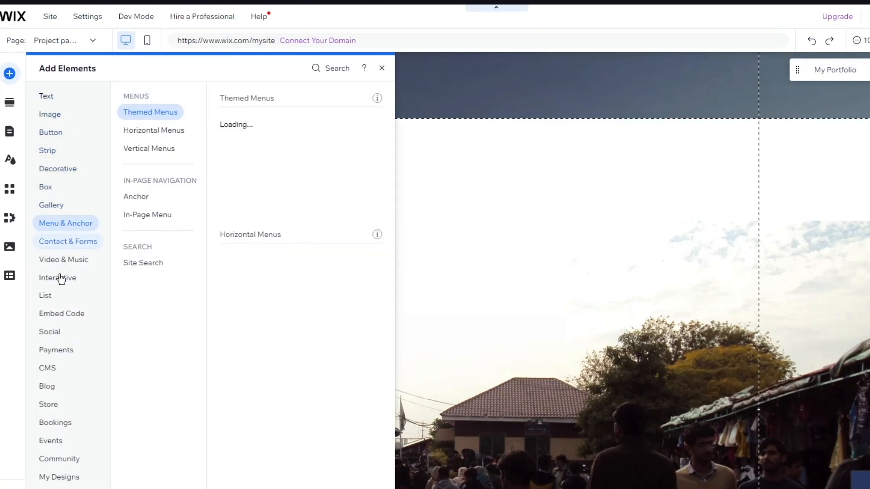
{"action": "left_click", "coordinate": [53, 368]}
{"action": "left_click", "coordinate": [60, 388]}
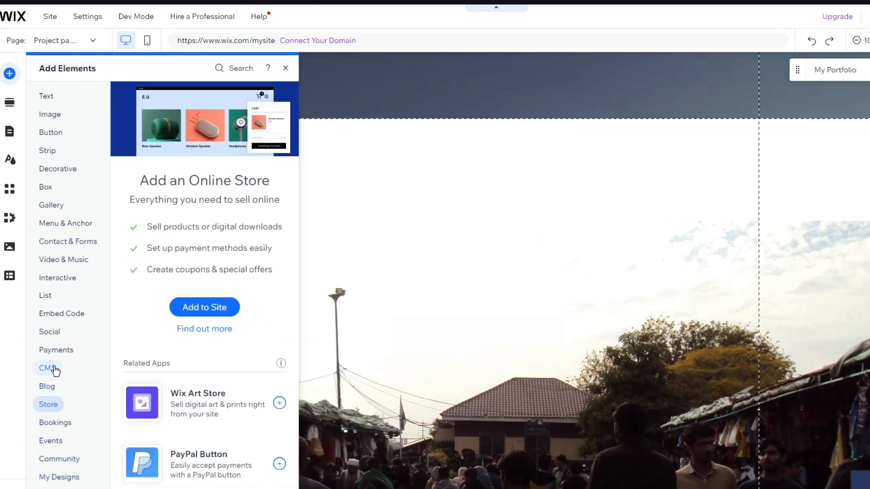
{"action": "left_click", "coordinate": [50, 332]}
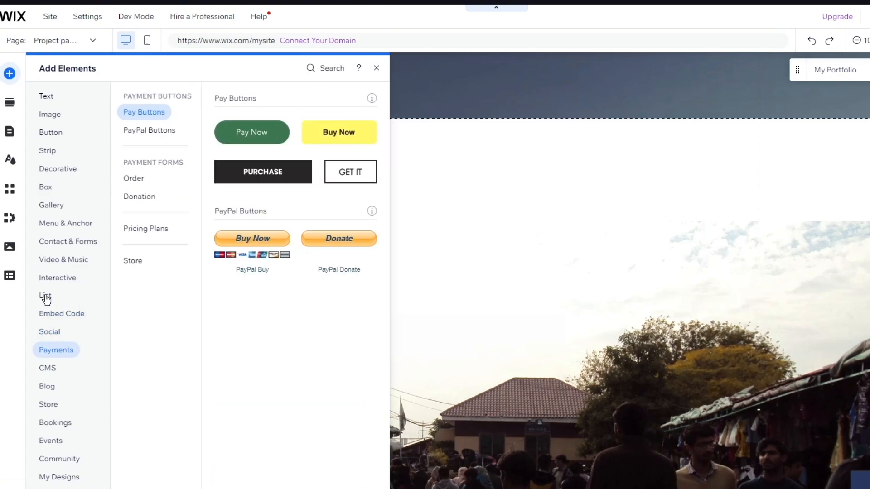
Search the Wix App Market for "portf" and go back to the Portfolio page in the editor.
{"action": "left_click", "coordinate": [14, 199]}
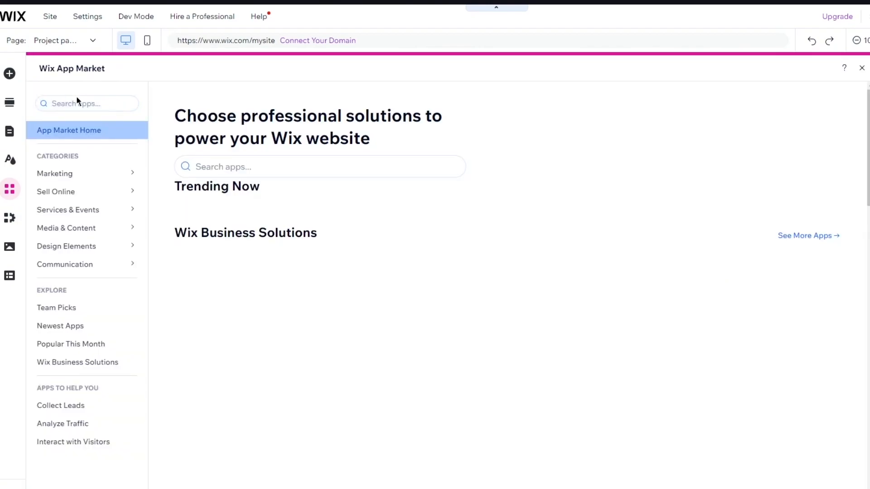
{"action": "left_click", "coordinate": [77, 102]}
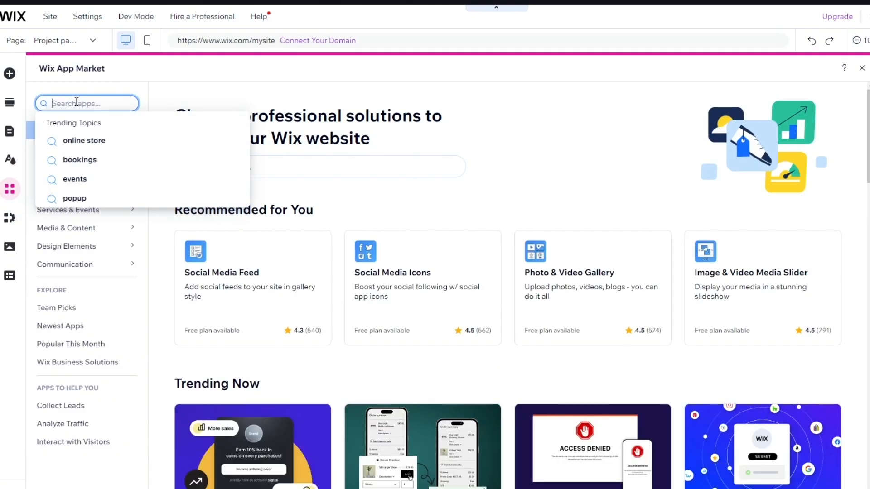
{"action": "type", "text": "por"}
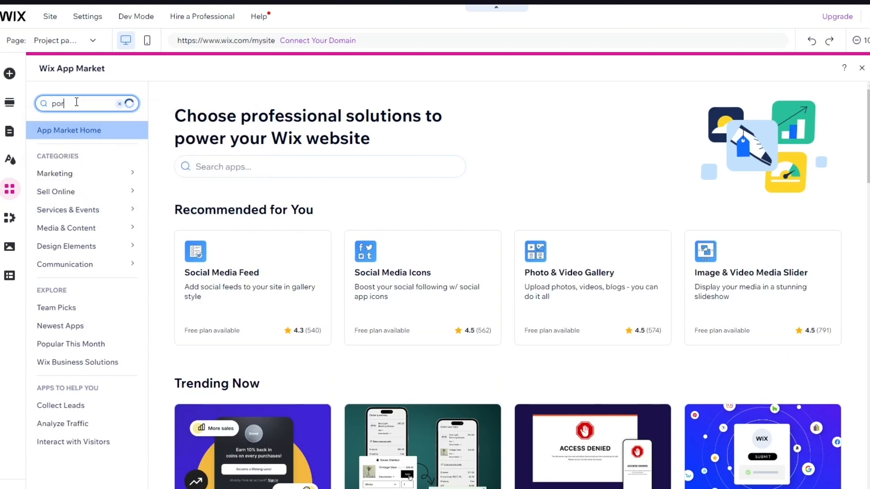
{"action": "type", "text": "tf"}
{"action": "left_click", "coordinate": [138, 153]}
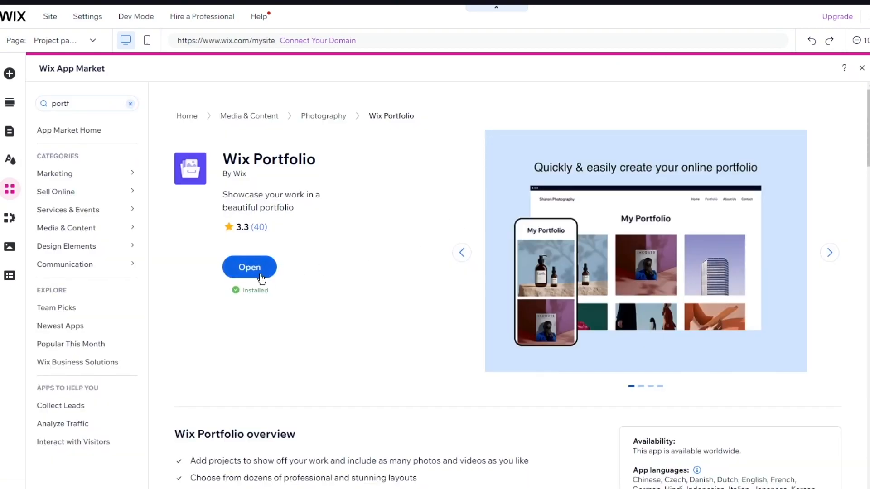
{"action": "left_click", "coordinate": [262, 277]}
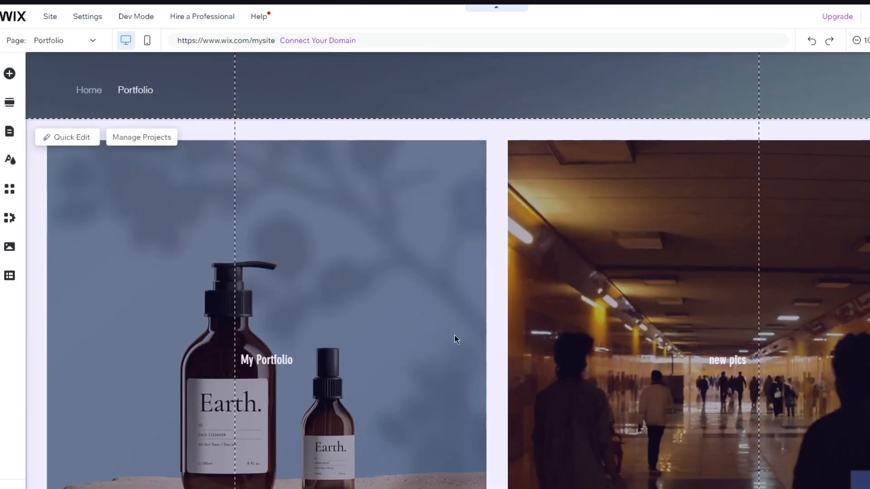
Open the projects list from the Portfolio page, view the Clothes project's details and collections, and leave without editing.
{"action": "scroll", "coordinate": [510, 354], "scroll_direction": "down", "scroll_amount": 3}
{"action": "scroll", "coordinate": [513, 262], "scroll_direction": "up", "scroll_amount": 3}
{"action": "left_click", "coordinate": [142, 137]}
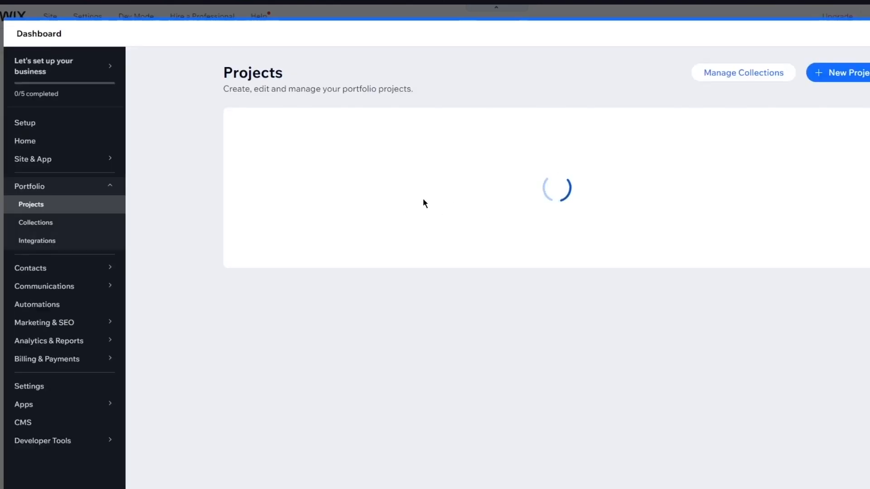
{"action": "scroll", "coordinate": [295, 271], "scroll_direction": "down", "scroll_amount": 1}
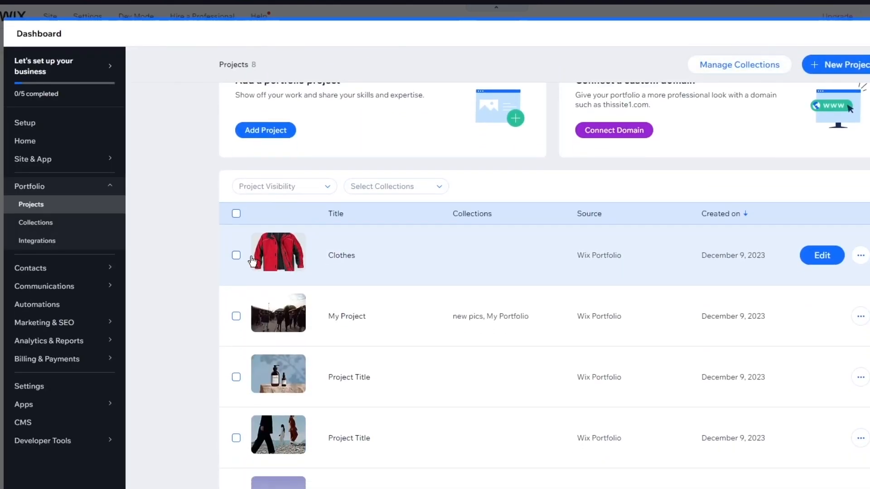
{"action": "left_click", "coordinate": [236, 255]}
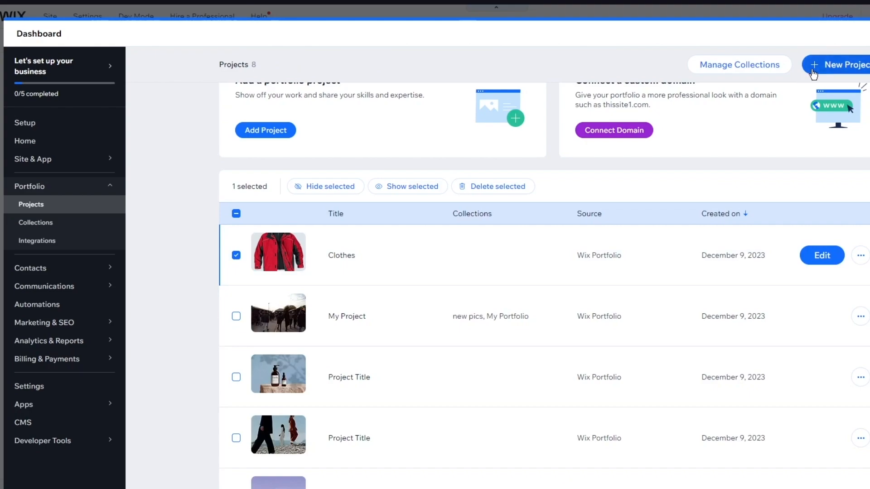
{"action": "scroll", "coordinate": [813, 74], "scroll_direction": "up", "scroll_amount": 1}
{"action": "scroll", "coordinate": [499, 188], "scroll_direction": "down", "scroll_amount": 7}
{"action": "scroll", "coordinate": [466, 203], "scroll_direction": "up", "scroll_amount": 7}
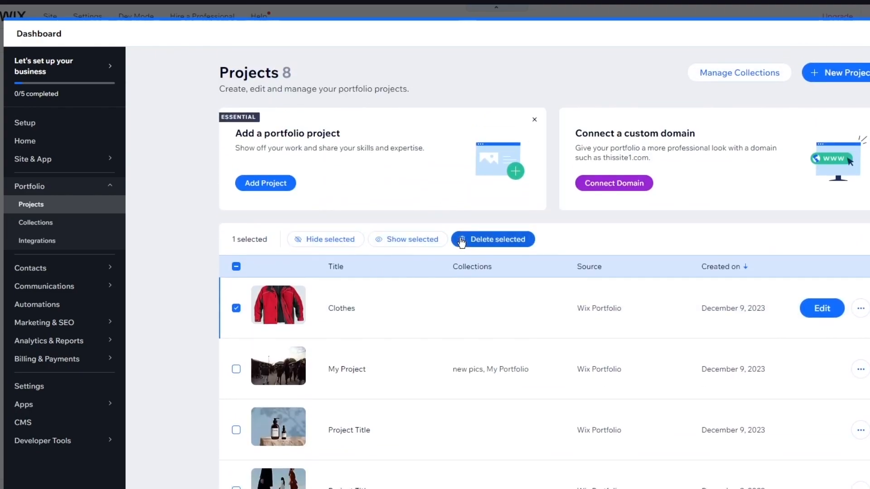
{"action": "left_click", "coordinate": [381, 303]}
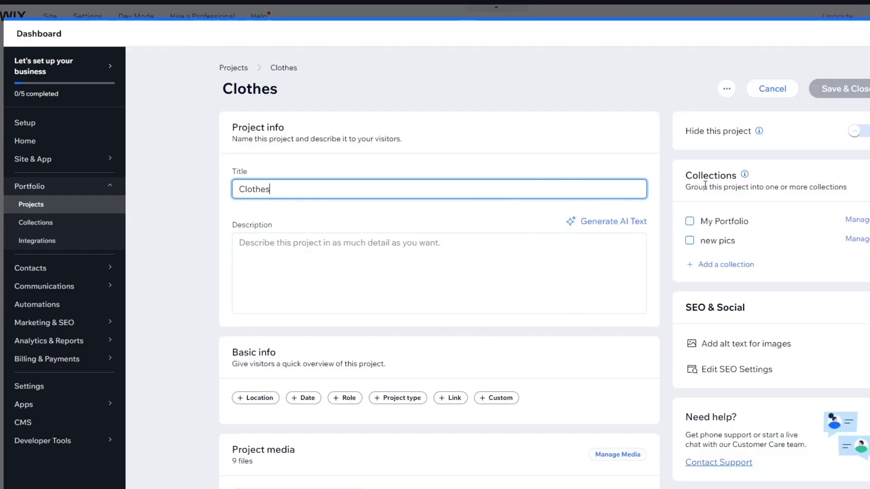
{"action": "left_click", "coordinate": [787, 98]}
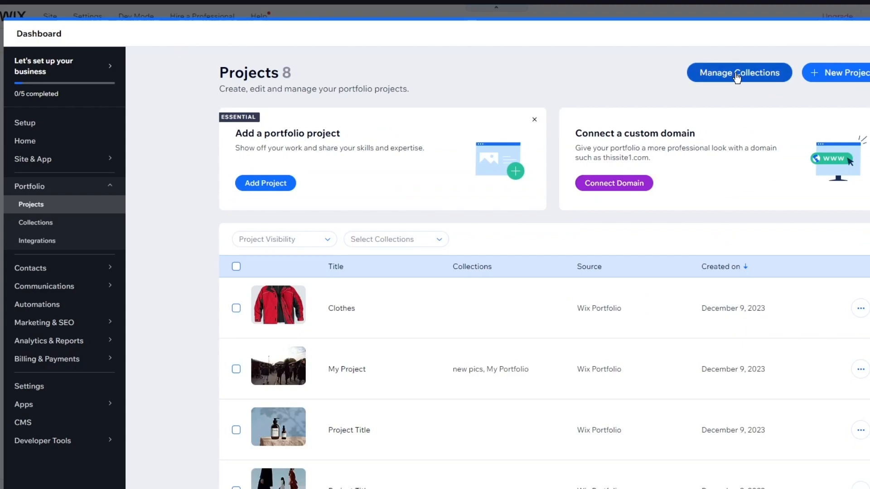
Open the portfolio's collections and start a new collection, reviewing its blank form.
{"action": "left_click", "coordinate": [737, 77]}
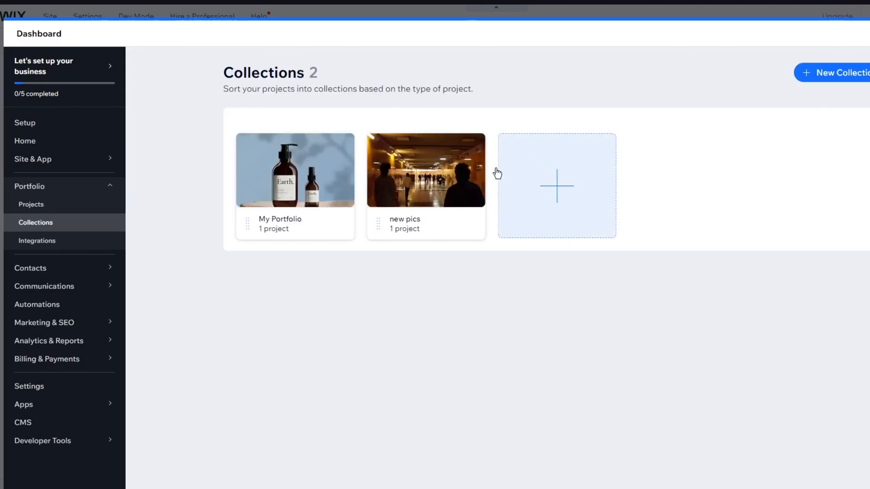
{"action": "left_click", "coordinate": [536, 193]}
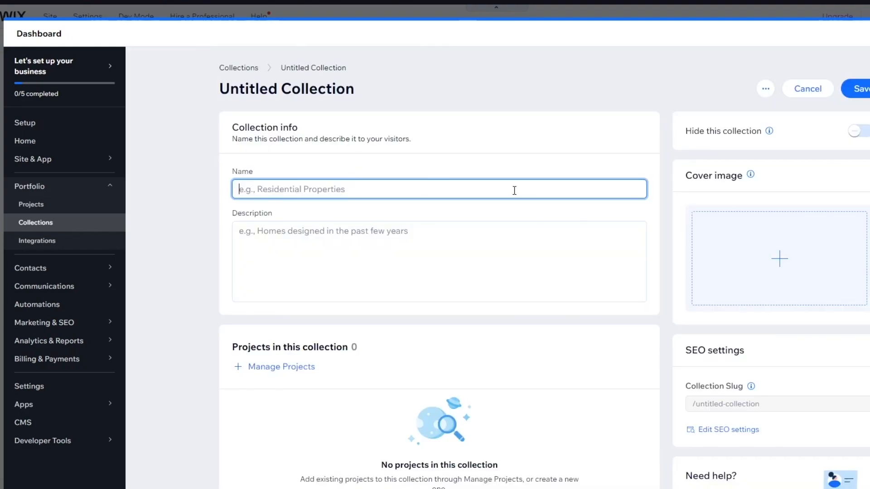
{"action": "scroll", "coordinate": [524, 175], "scroll_direction": "down", "scroll_amount": 5}
{"action": "scroll", "coordinate": [524, 175], "scroll_direction": "up", "scroll_amount": 5}
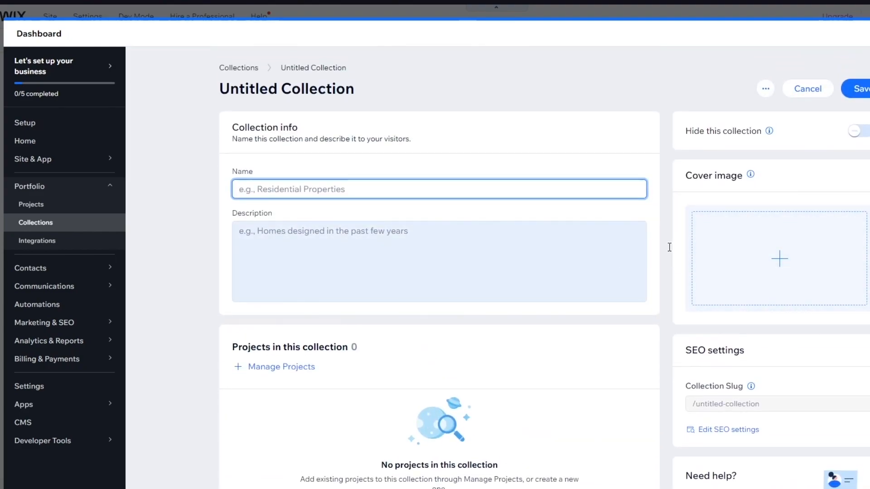
Add the Clothes project to the new untitled collection, save it, and return to the Portfolio page in the editor.
{"action": "scroll", "coordinate": [458, 302], "scroll_direction": "down", "scroll_amount": 5}
{"action": "left_click", "coordinate": [265, 167]}
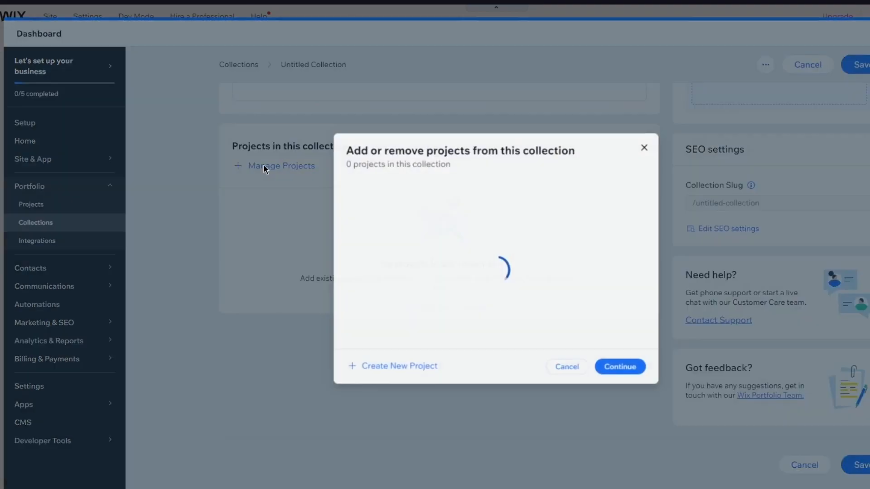
{"action": "left_click", "coordinate": [386, 140]}
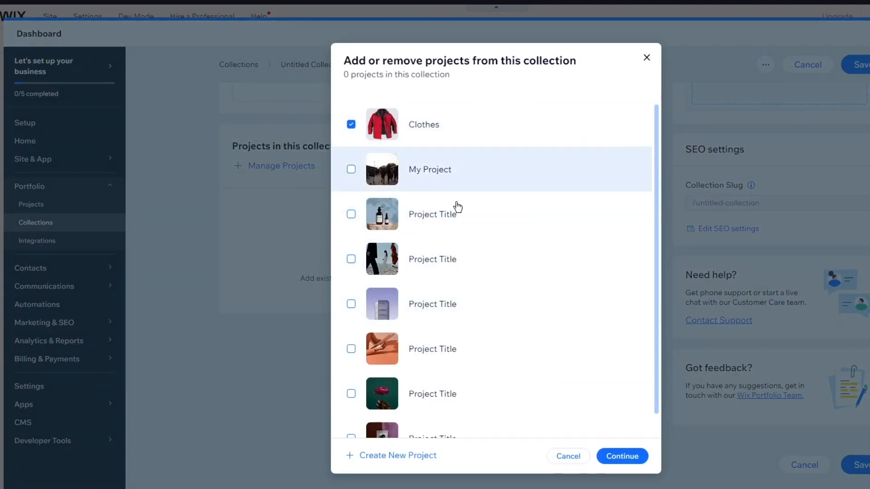
{"action": "left_click", "coordinate": [618, 456]}
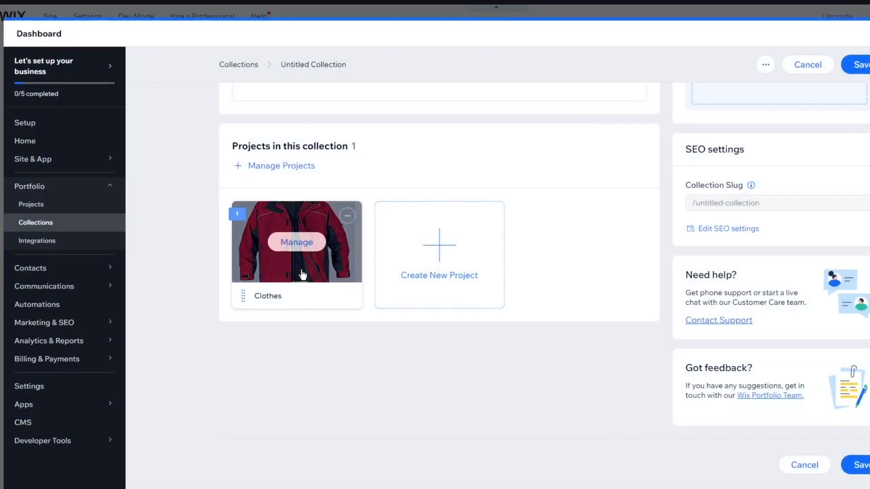
{"action": "left_click", "coordinate": [865, 467]}
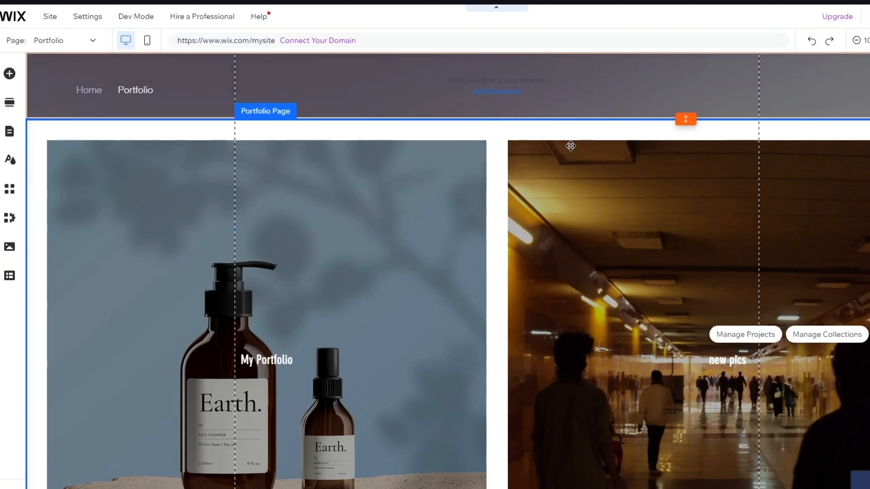
{"action": "scroll", "coordinate": [537, 240], "scroll_direction": "down", "scroll_amount": 5}
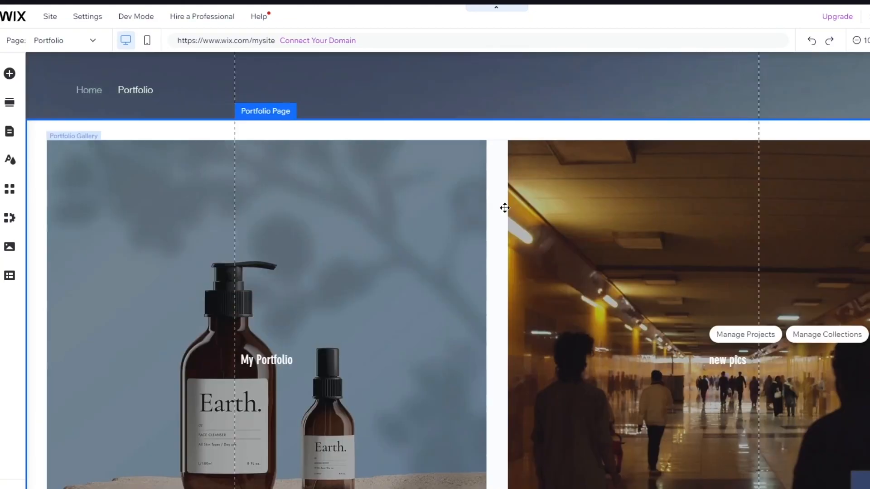